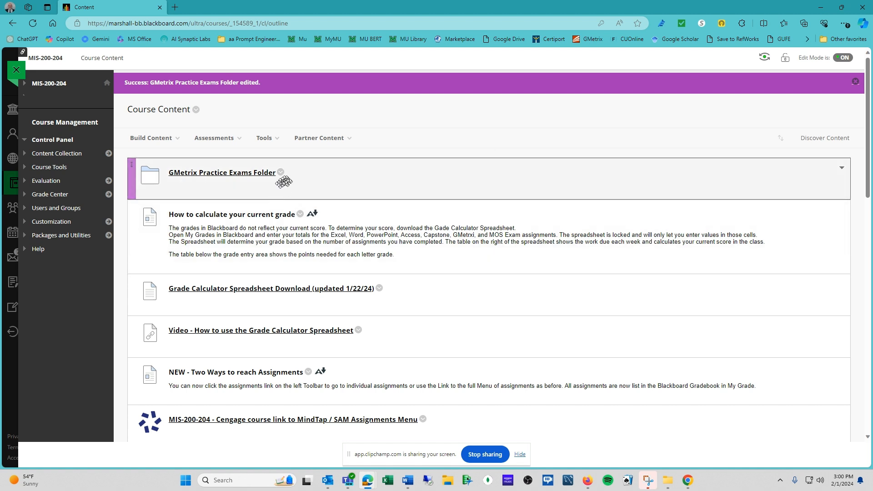
# Open the GMetrix Practice Exams Folder and copy the GMetrix access code from its description
pyautogui.click(227, 181)
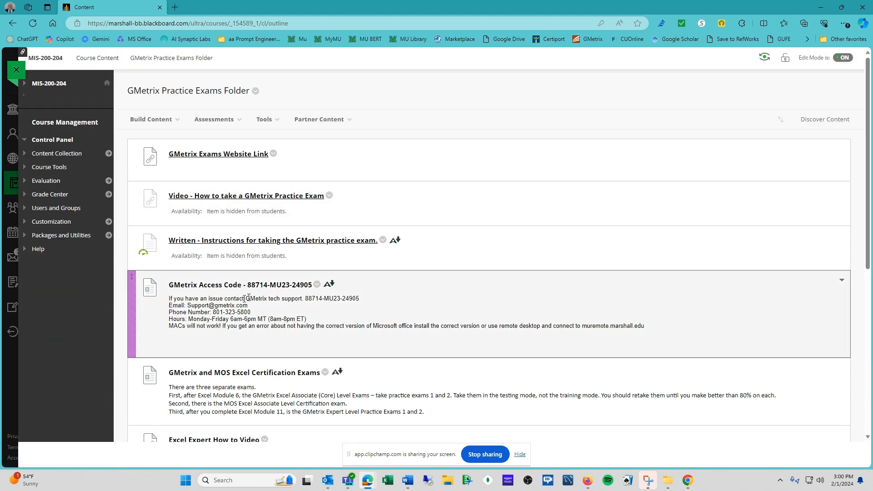
pyautogui.moveTo(306, 298); pyautogui.dragTo(362, 302)
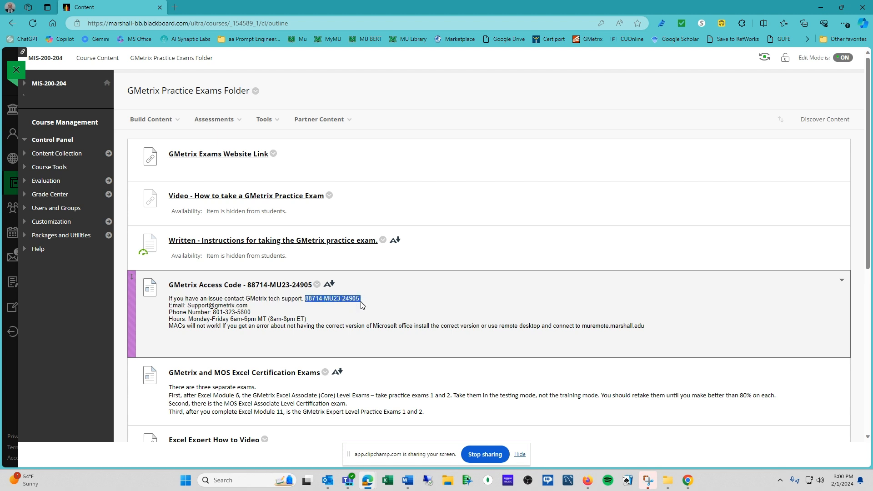
pyautogui.moveTo(361, 305); pyautogui.dragTo(362, 304)
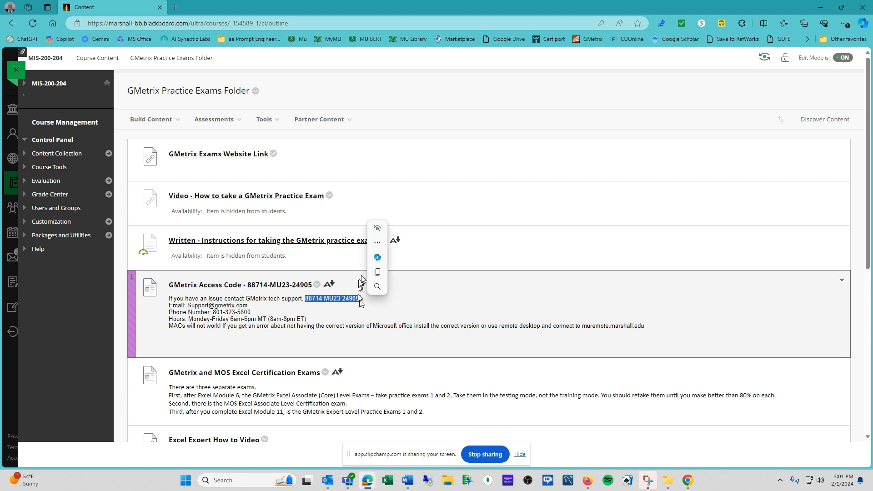
pyautogui.click(377, 273)
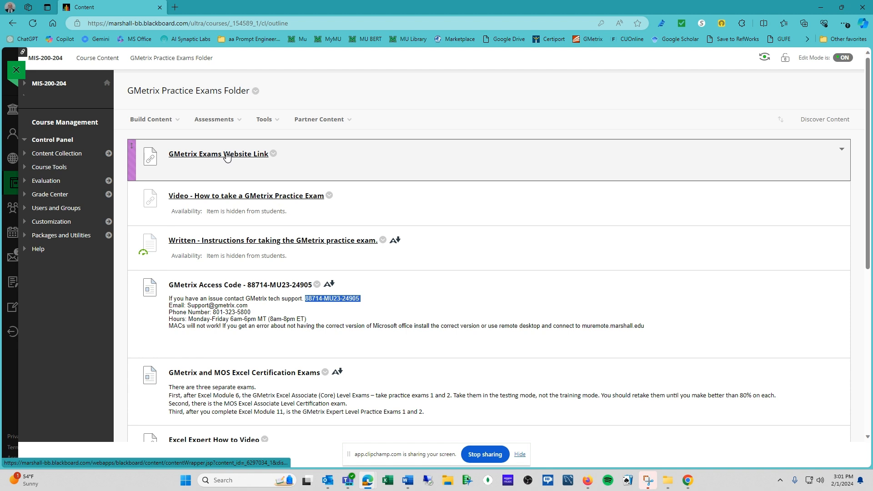
# Open the GMetrix Exams Website Link and find the Excel 365 practice exams among the new Microsoft 365 Apps tests
pyautogui.click(226, 155)
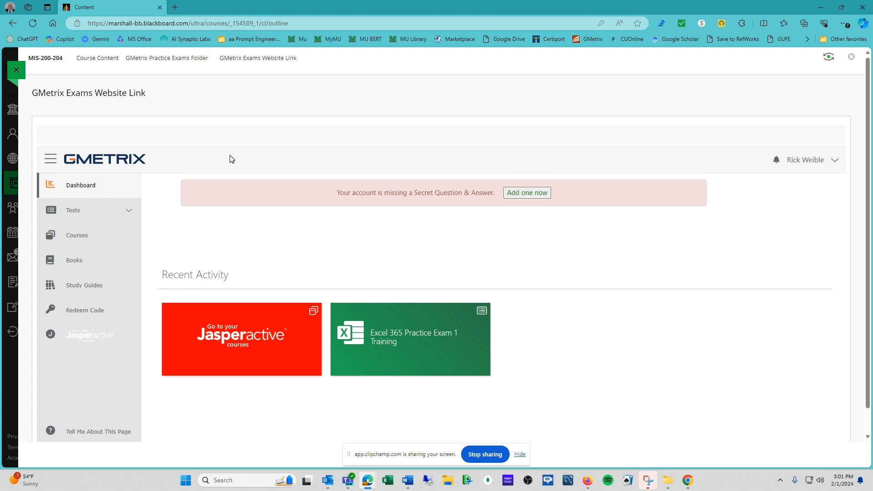
pyautogui.click(98, 215)
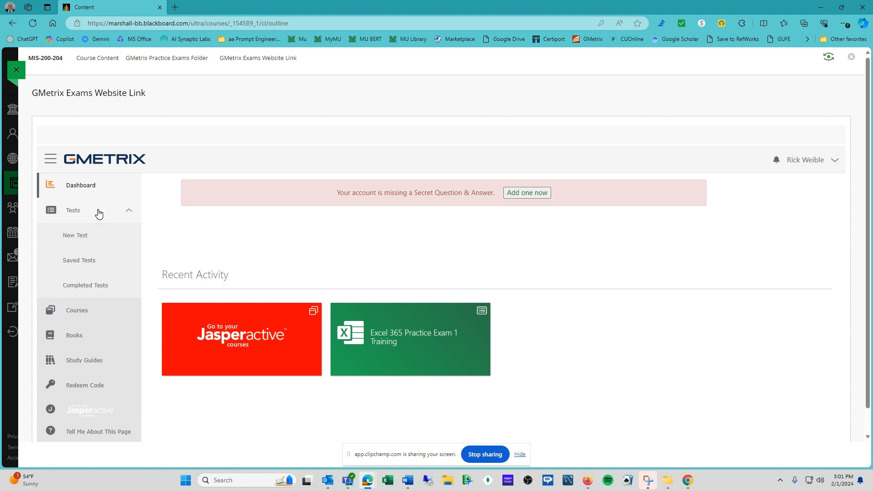
pyautogui.click(75, 236)
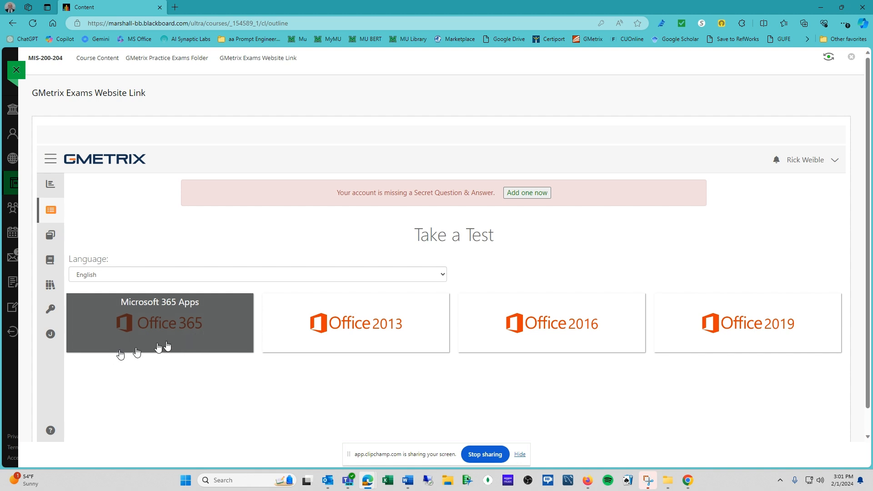
pyautogui.click(175, 327)
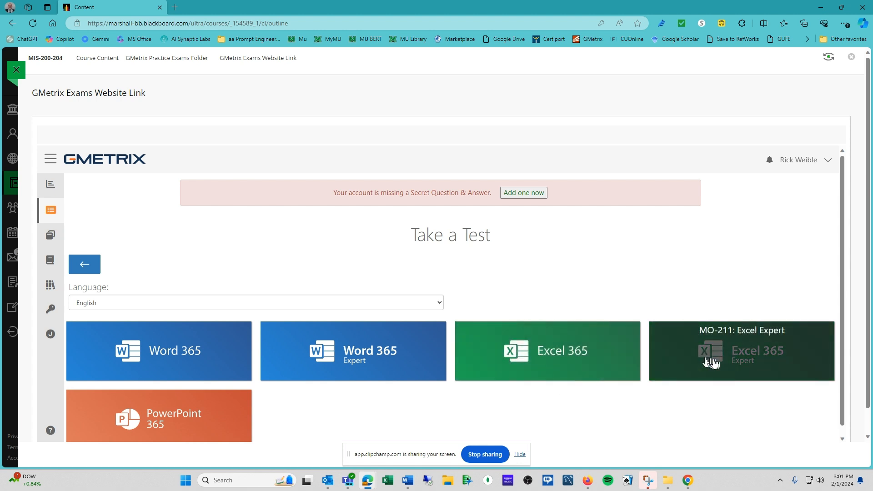
pyautogui.click(552, 358)
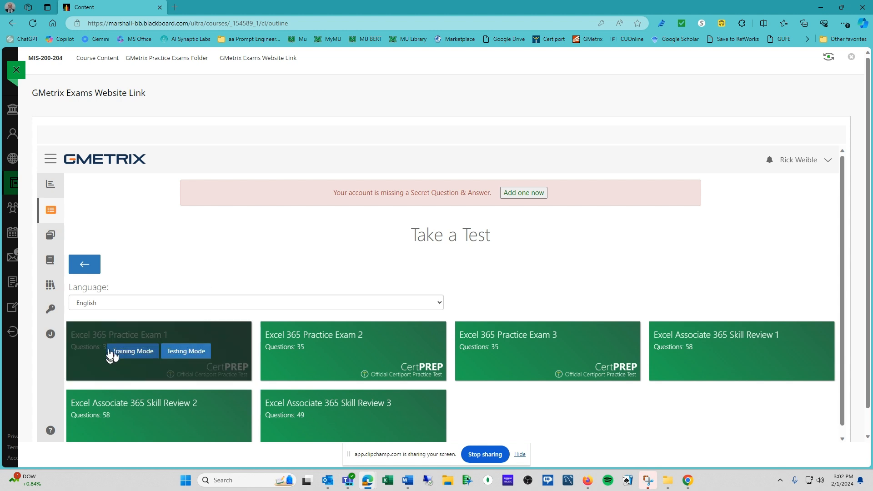
pyautogui.moveTo(207, 350)
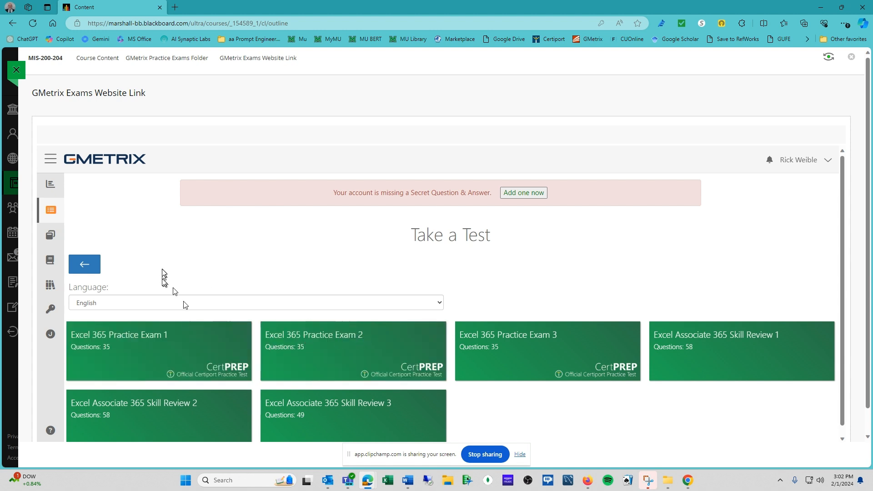
pyautogui.moveTo(308, 362)
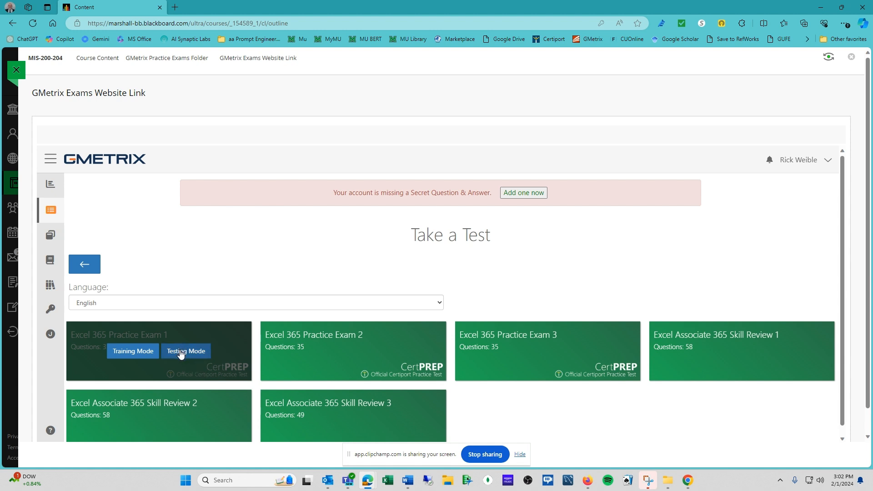
pyautogui.click(187, 352)
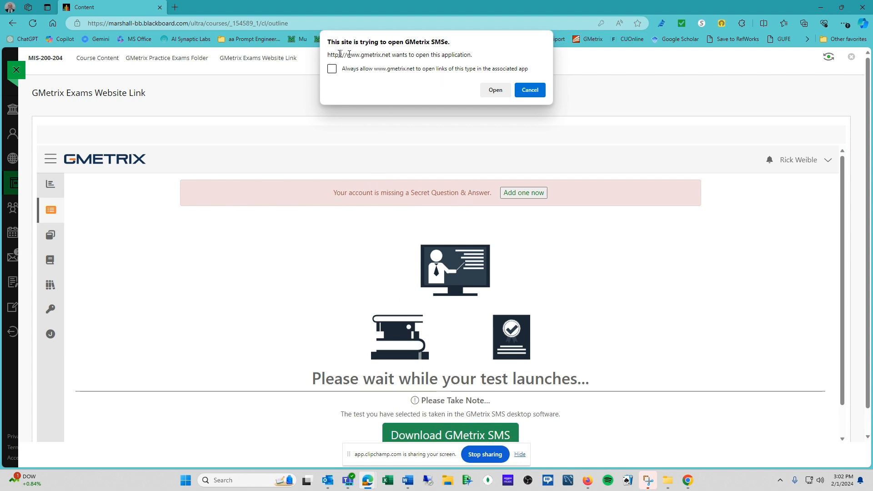
pyautogui.click(331, 69)
pyautogui.click(495, 90)
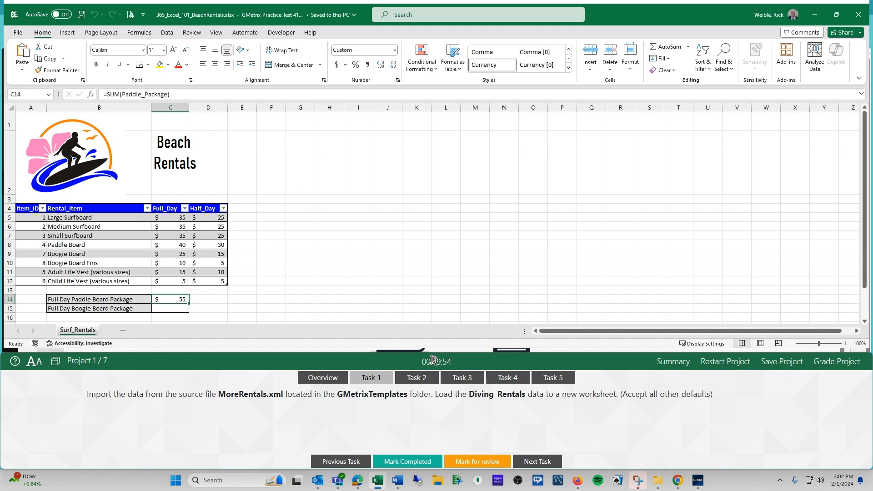
# Examine the exam's countdown timer and the project counter in the task pane
pyautogui.moveTo(431, 360); pyautogui.dragTo(458, 359)
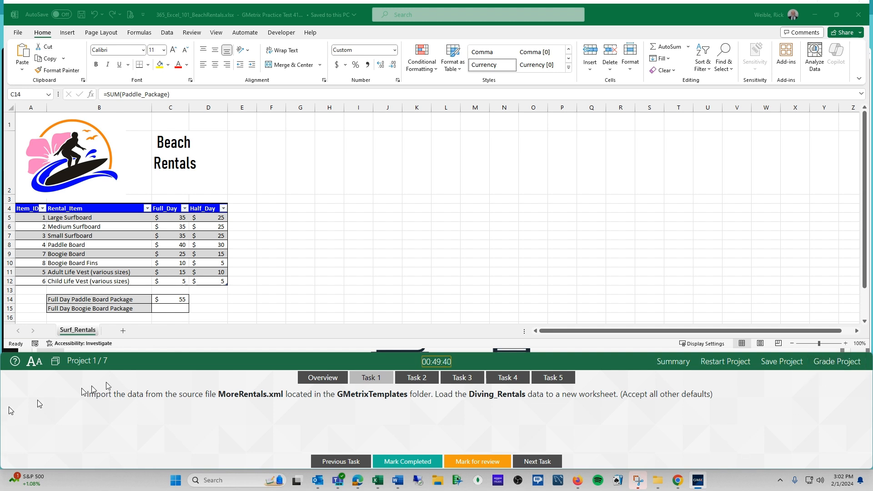
pyautogui.tripleClick(72, 364)
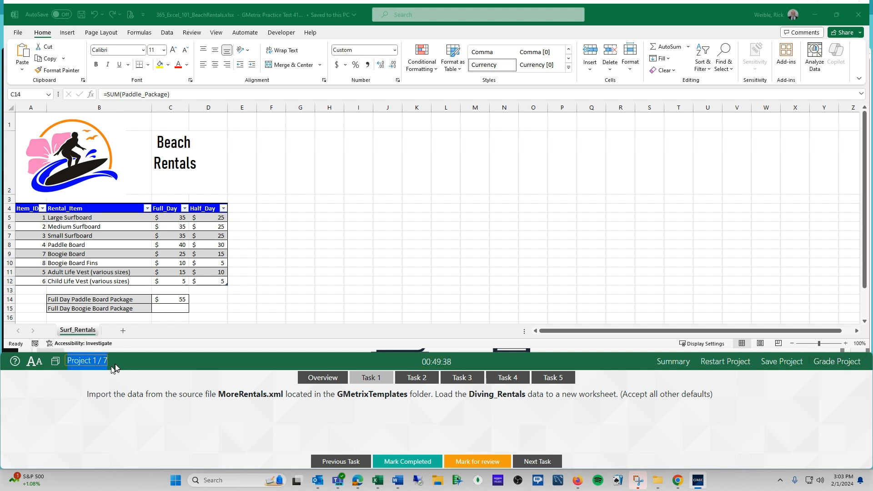
pyautogui.click(117, 406)
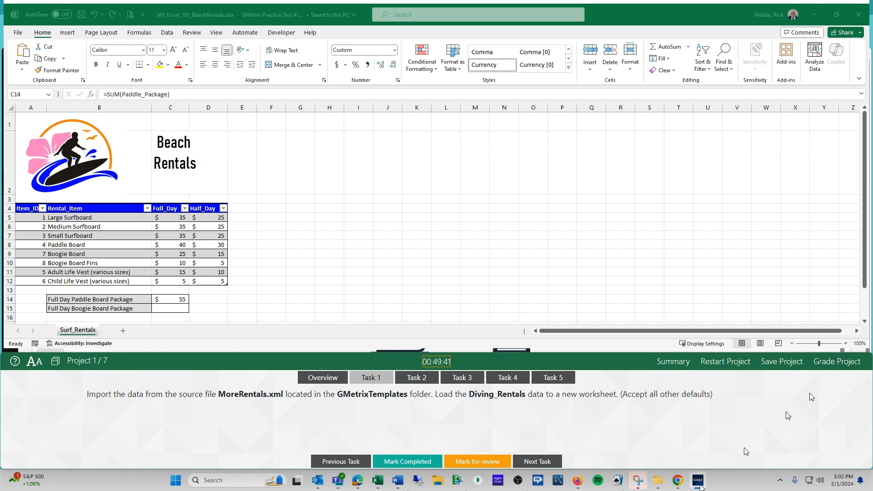
pyautogui.tripleClick(73, 363)
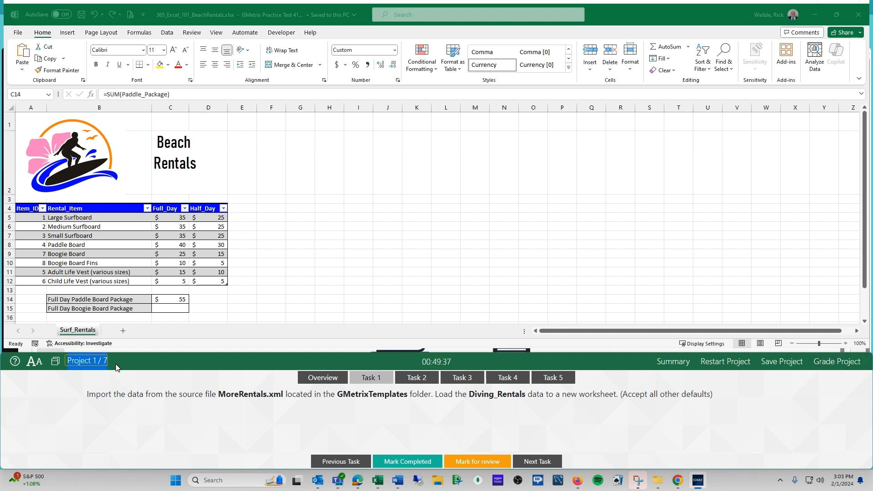
pyautogui.click(120, 410)
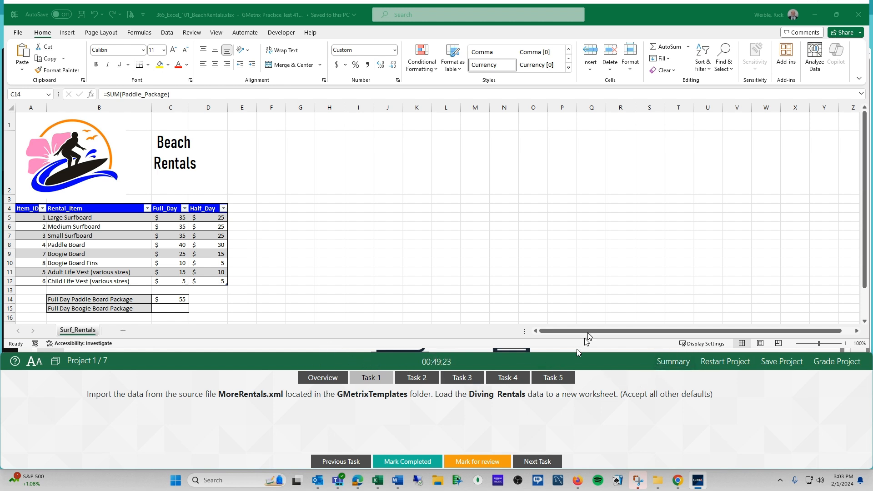
# Review the test summary, including the tasks of the Farm & Pet Supplies project, and return to the exam
pyautogui.click(673, 363)
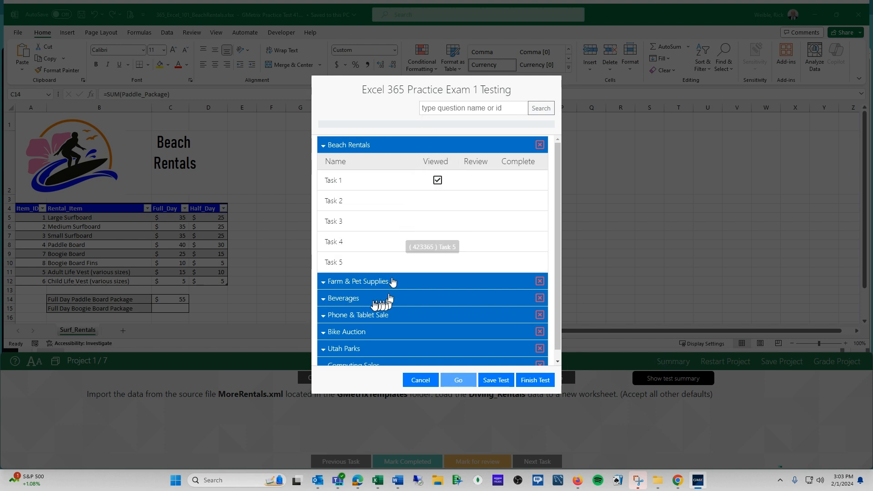
pyautogui.click(364, 282)
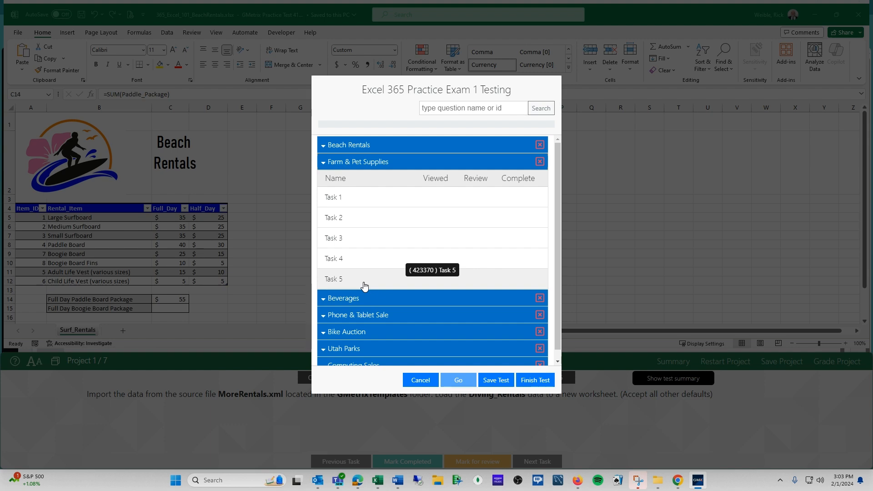
pyautogui.click(421, 380)
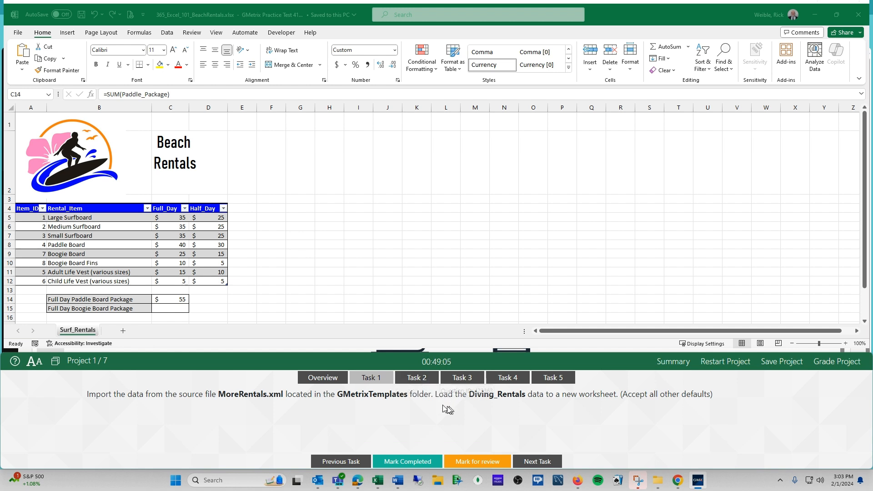
# Read the overview of the Beach Rentals project about updating the list of rental rates
pyautogui.click(329, 379)
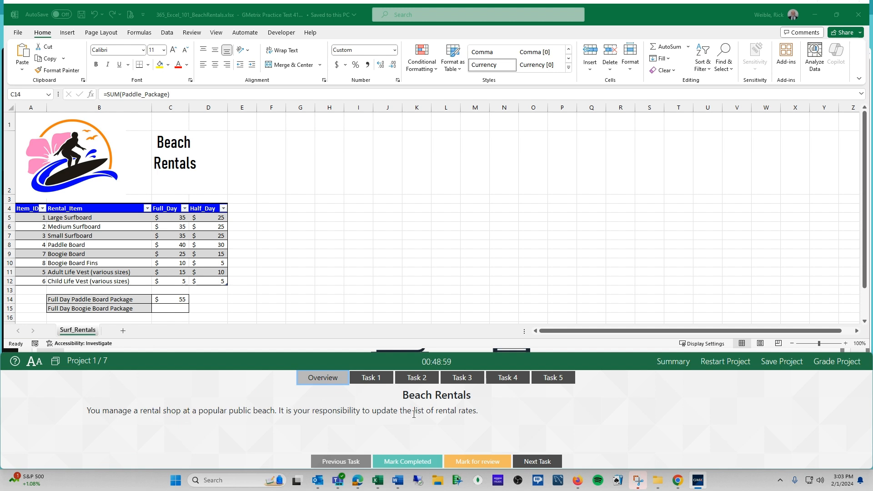
pyautogui.click(360, 415)
pyautogui.moveTo(362, 415); pyautogui.dragTo(480, 414)
pyautogui.click(475, 430)
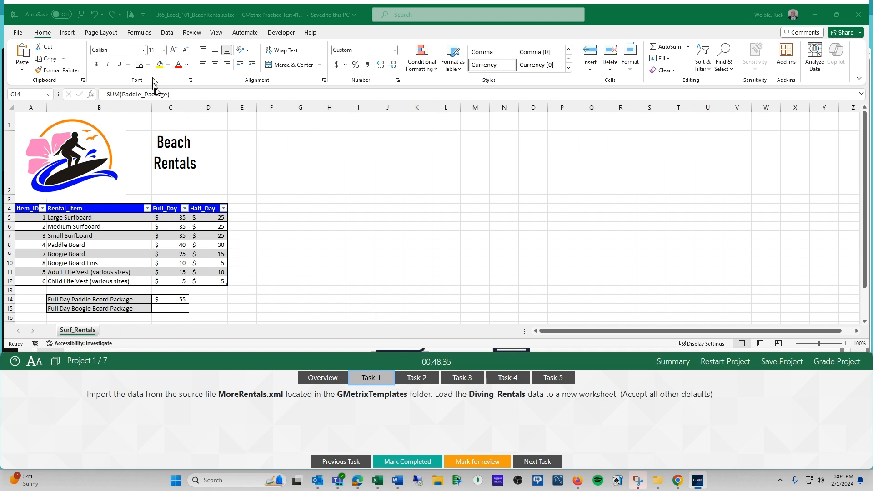
# Start an XML data import using the file MoreRentals.xml from the GMetrixTemplates folder
pyautogui.click(167, 38)
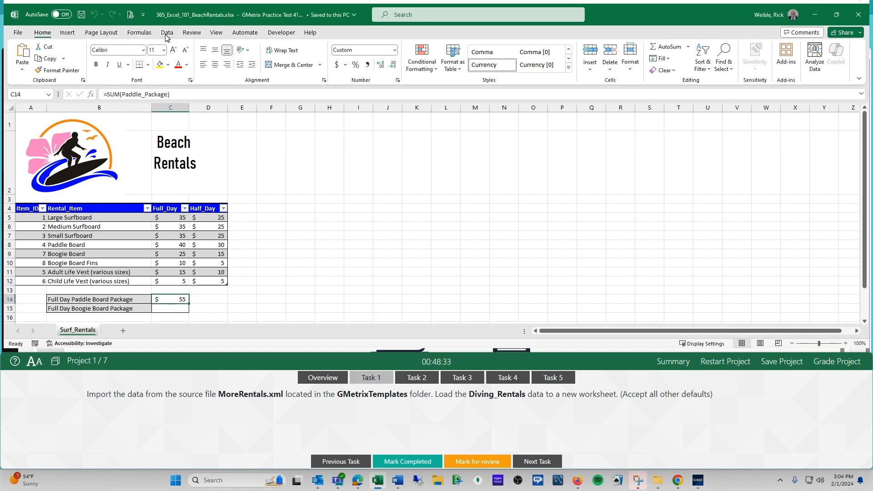
pyautogui.click(167, 33)
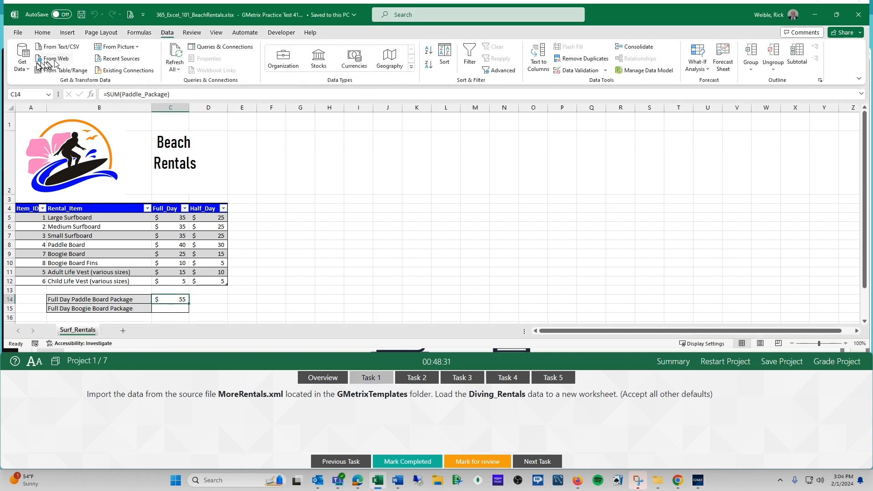
pyautogui.click(24, 65)
pyautogui.moveTo(46, 85)
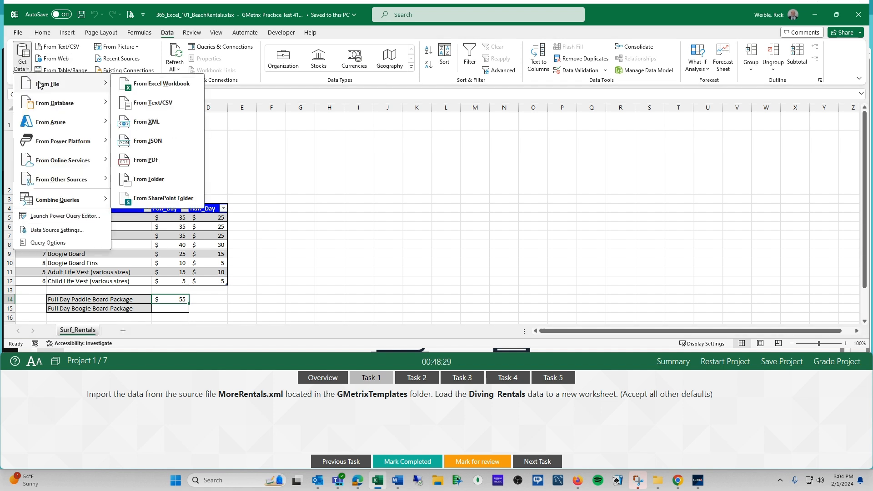
pyautogui.click(142, 127)
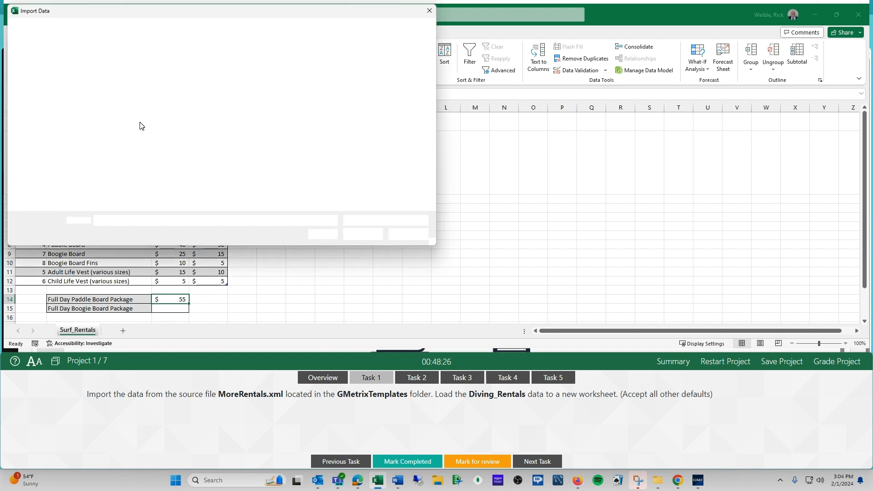
pyautogui.moveTo(204, 21); pyautogui.dragTo(422, 75)
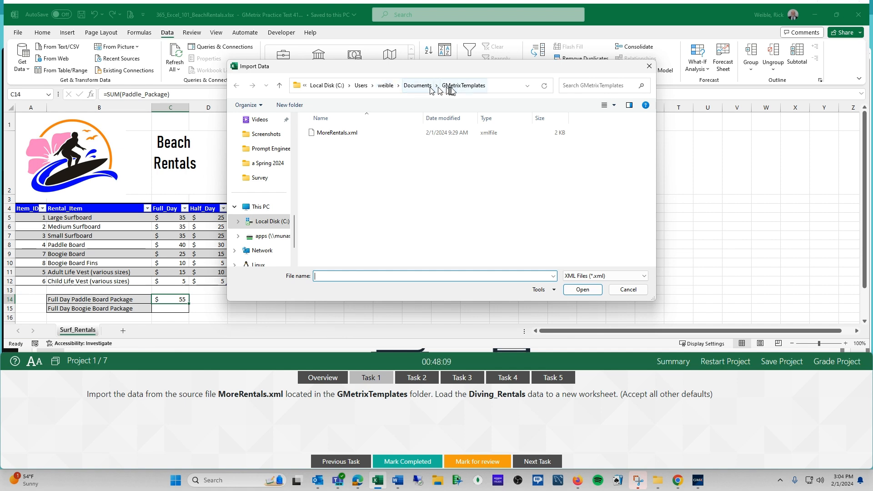
pyautogui.doubleClick(330, 136)
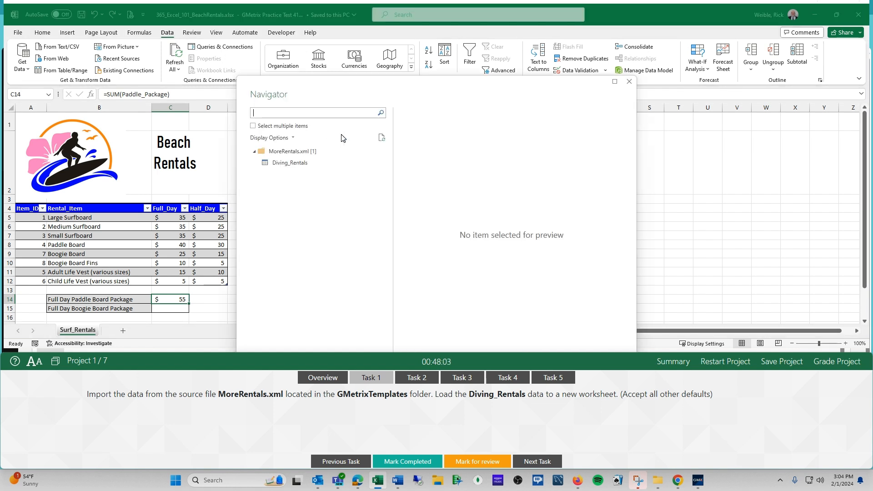
# Load the Diving_Rentals data from MoreRentals.xml into a new worksheet with the default settings
pyautogui.click(284, 162)
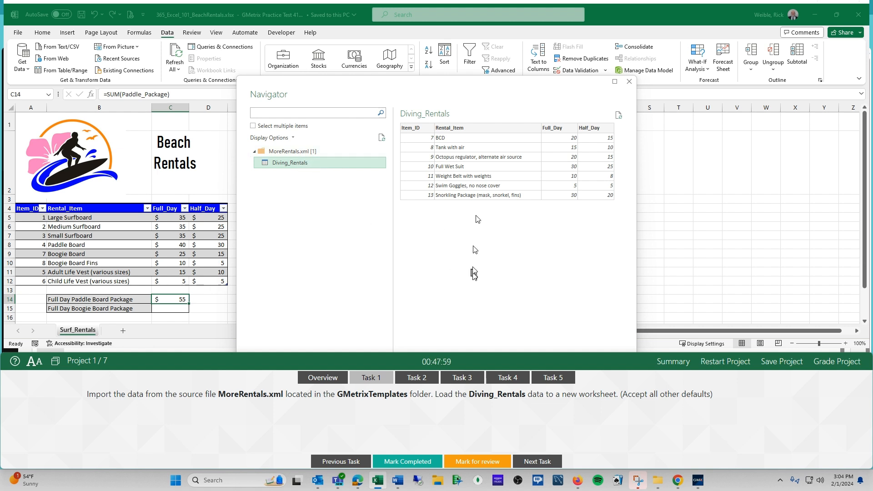
pyautogui.moveTo(477, 76)
pyautogui.mouseDown()
pyautogui.moveTo(474, 186)
pyautogui.moveTo(462, 67)
pyautogui.mouseUp()
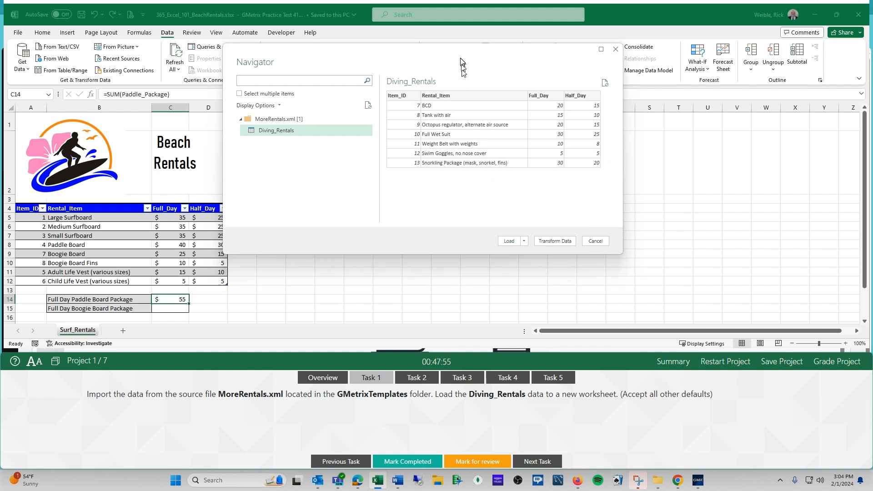
pyautogui.click(509, 241)
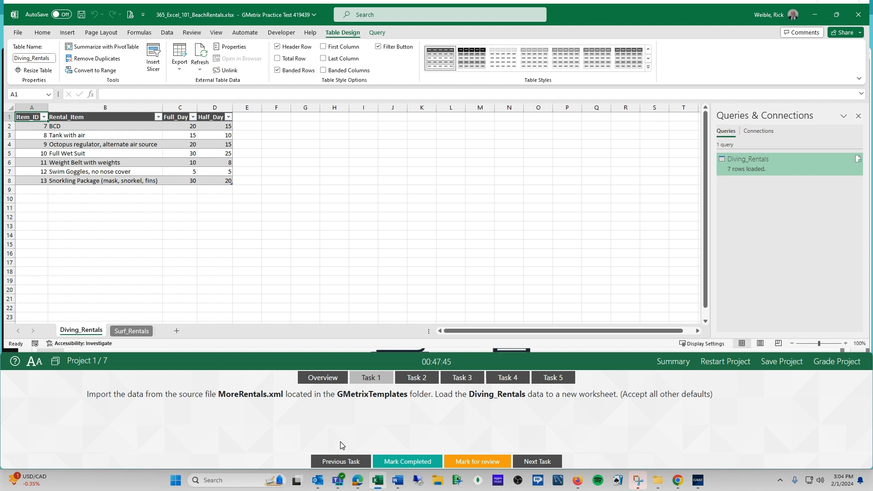
# Mark Task 1 as completed and for review, and go on to Task 2
pyautogui.click(409, 463)
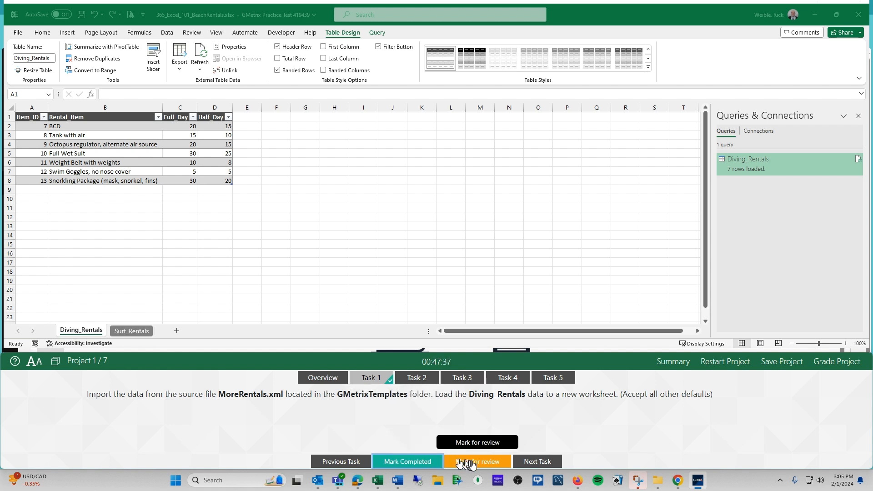
pyautogui.click(471, 464)
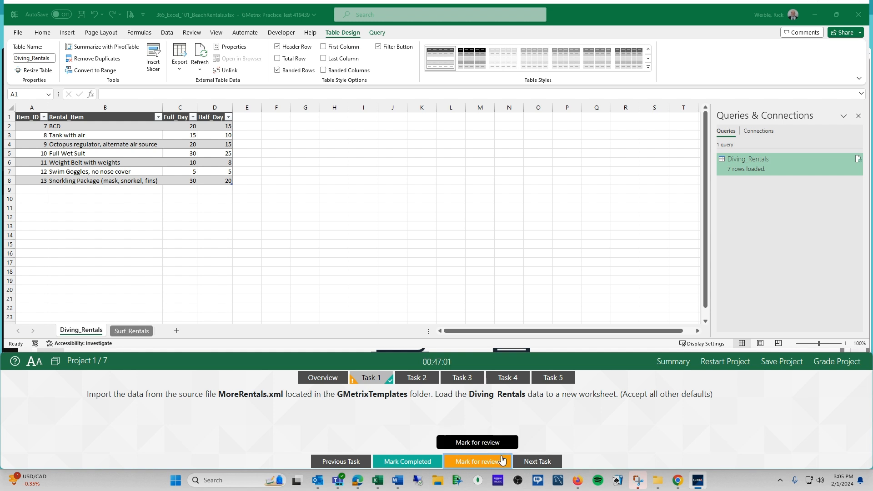
pyautogui.click(534, 462)
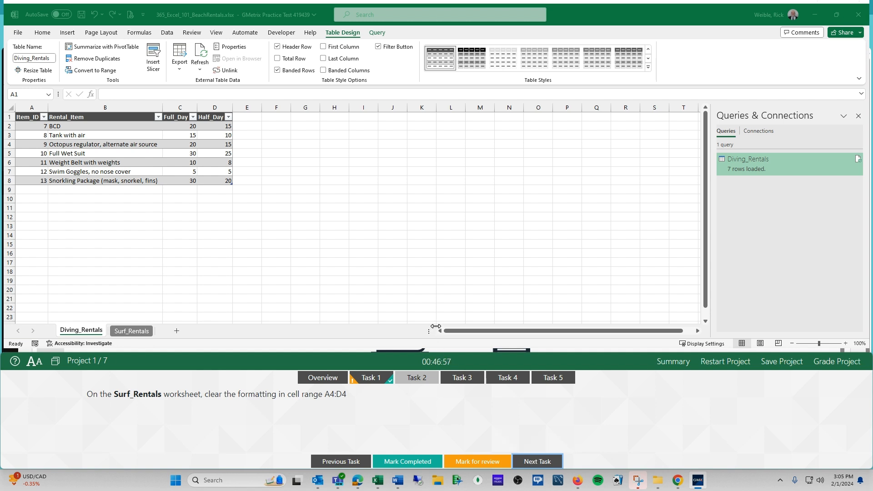
# Read the instructions for Tasks 3, 4 and 5 of the Beach Rentals project, and return to Task 4
pyautogui.click(468, 379)
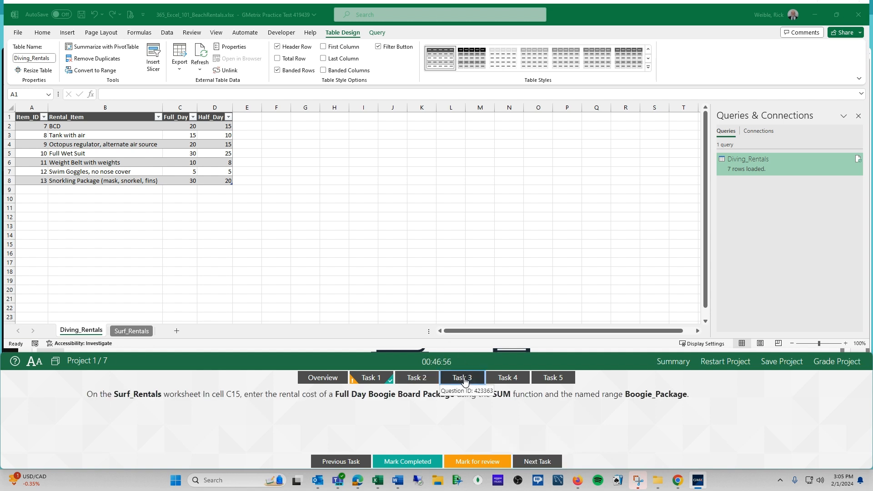
pyautogui.click(504, 379)
pyautogui.click(553, 378)
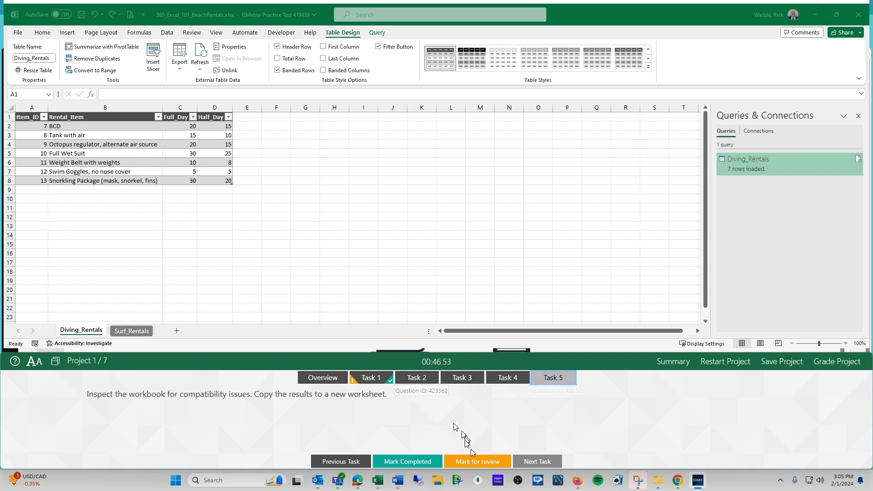
pyautogui.click(338, 468)
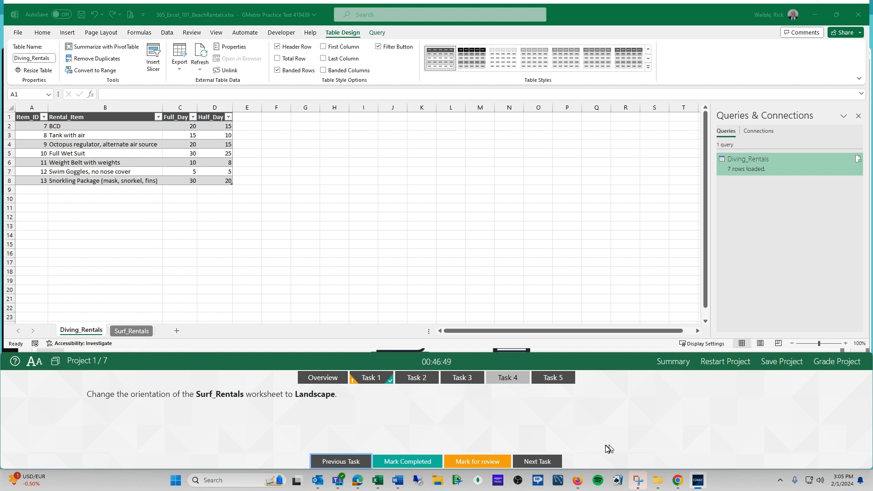
# Submit the Beach Rentals project for grading, and save the test locally once Project 2 is open
pyautogui.click(828, 362)
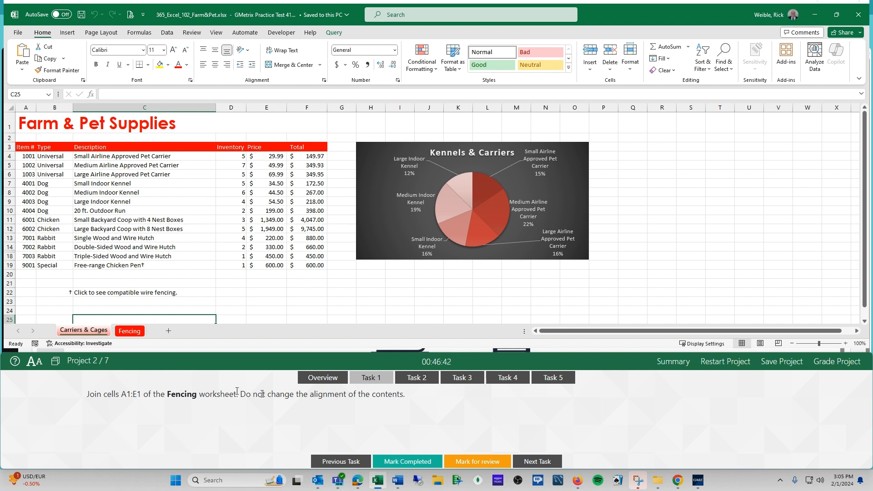
pyautogui.click(797, 361)
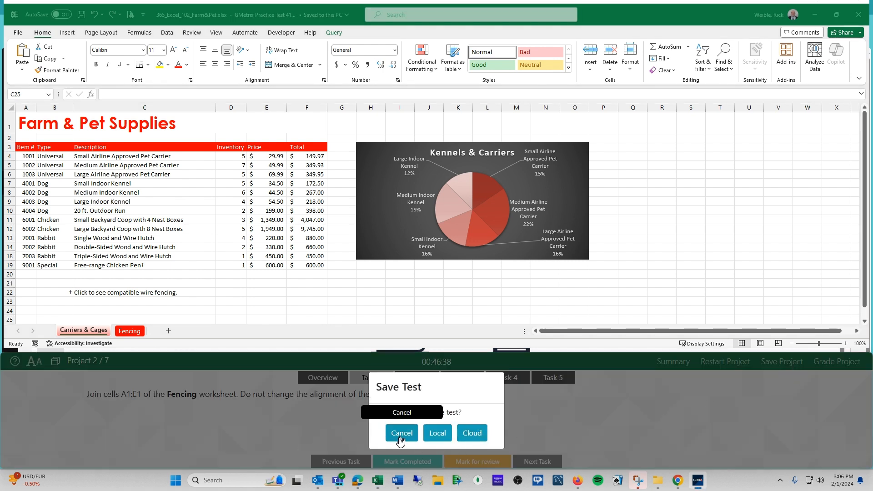
pyautogui.click(437, 432)
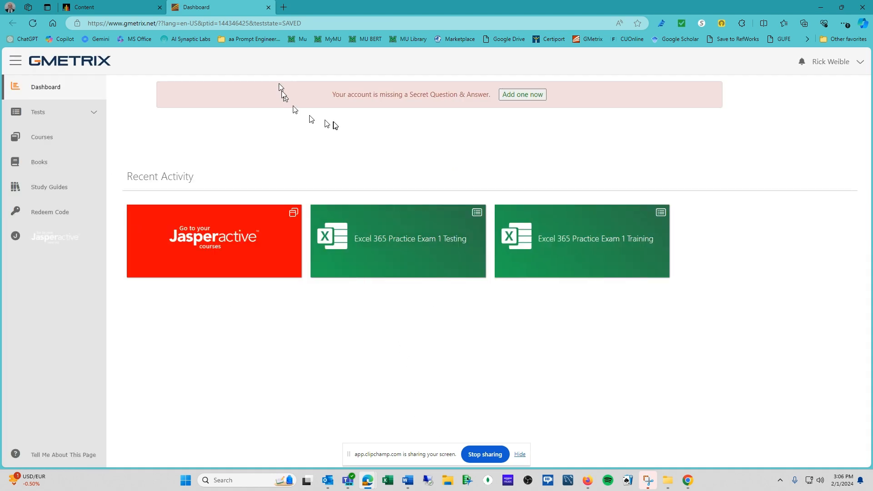
# Close the GMetrix dashboard page and go back through the GMetrix Practice Exams Folder to the Course Content page in Blackboard
pyautogui.click(268, 7)
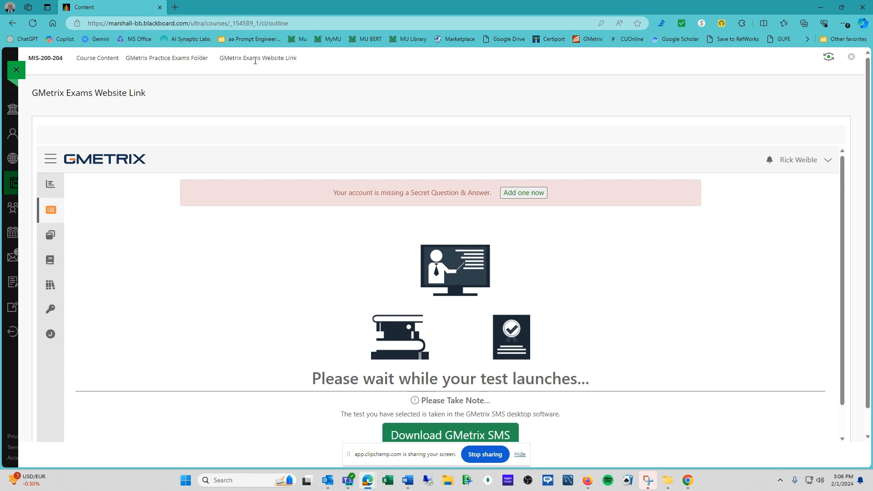
pyautogui.moveTo(258, 59); pyautogui.dragTo(294, 58)
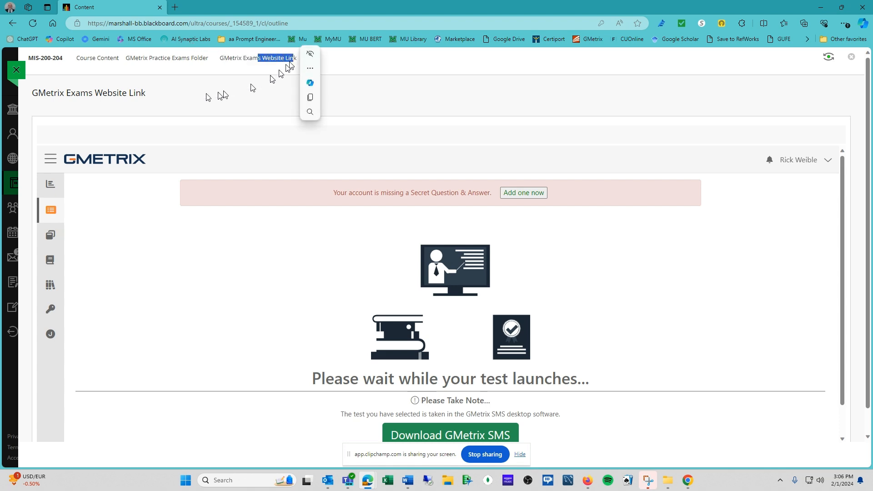
pyautogui.click(169, 60)
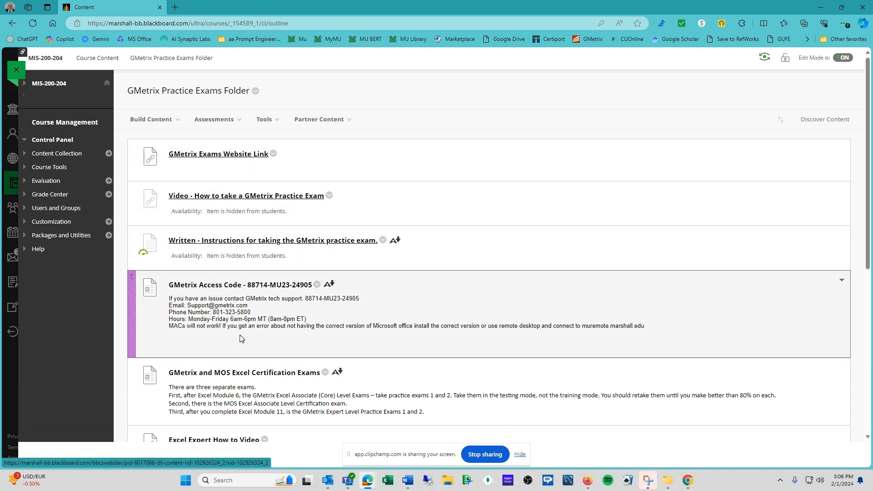
pyautogui.click(192, 121)
pyautogui.click(96, 59)
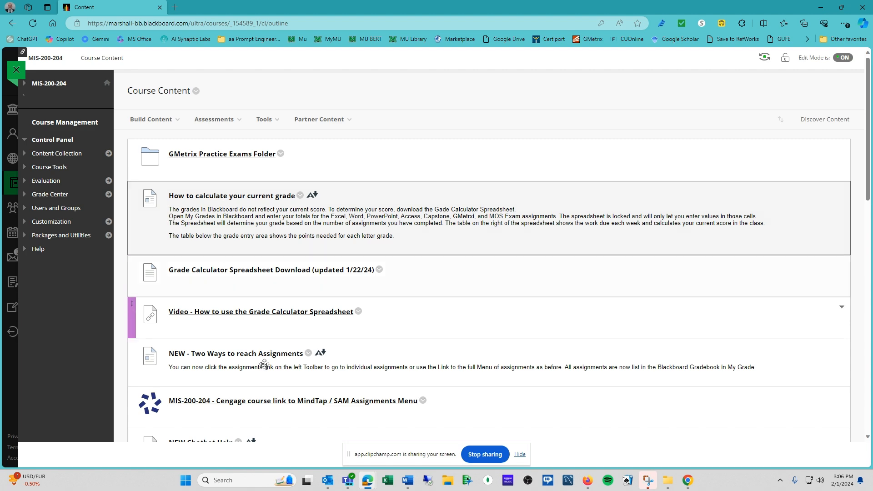
pyautogui.hotkey('alt', 'Tab')
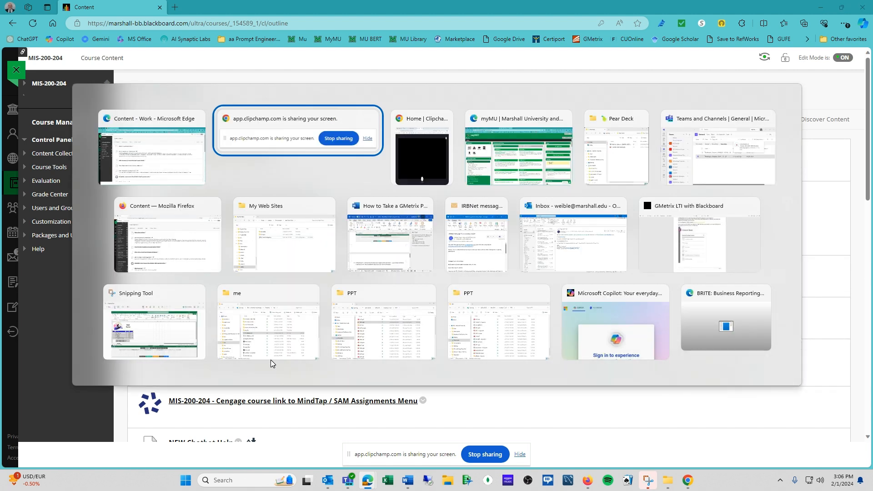